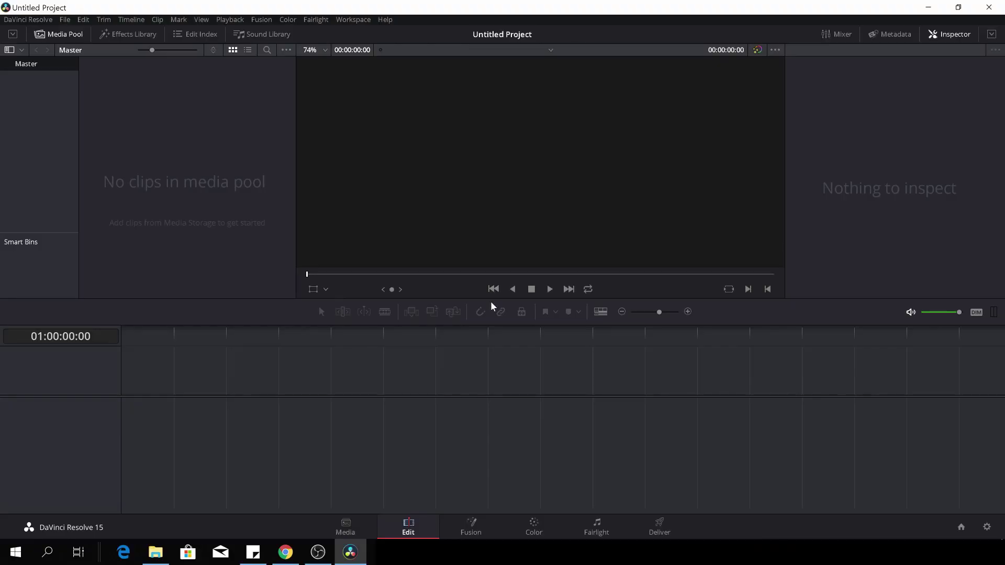
- In User > Editing preferences, set start timecode 00:00:00:00, 2 video tracks and 4 audio tracks
{"action": "left_click", "coordinate": [41, 21]}
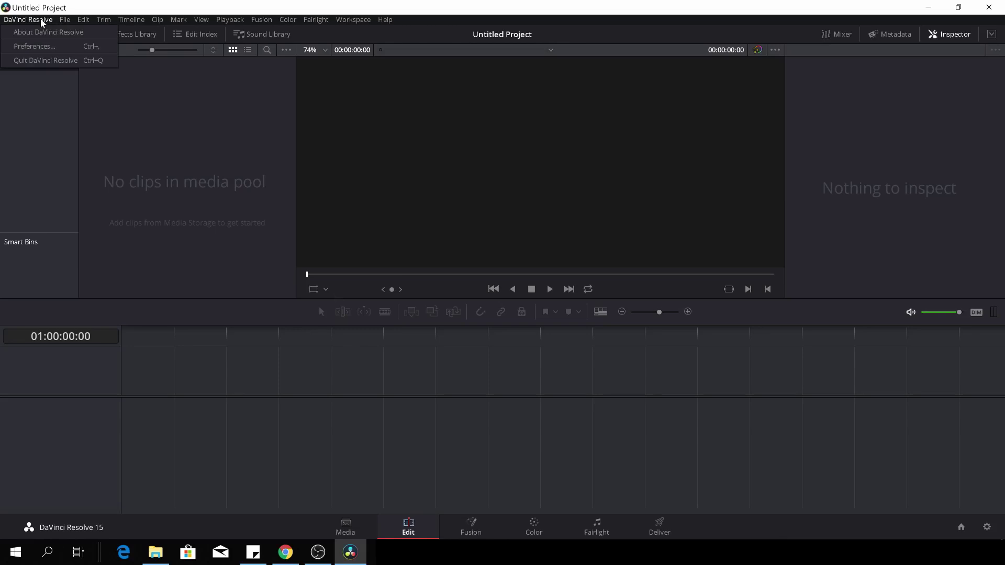
{"action": "left_click", "coordinate": [44, 46]}
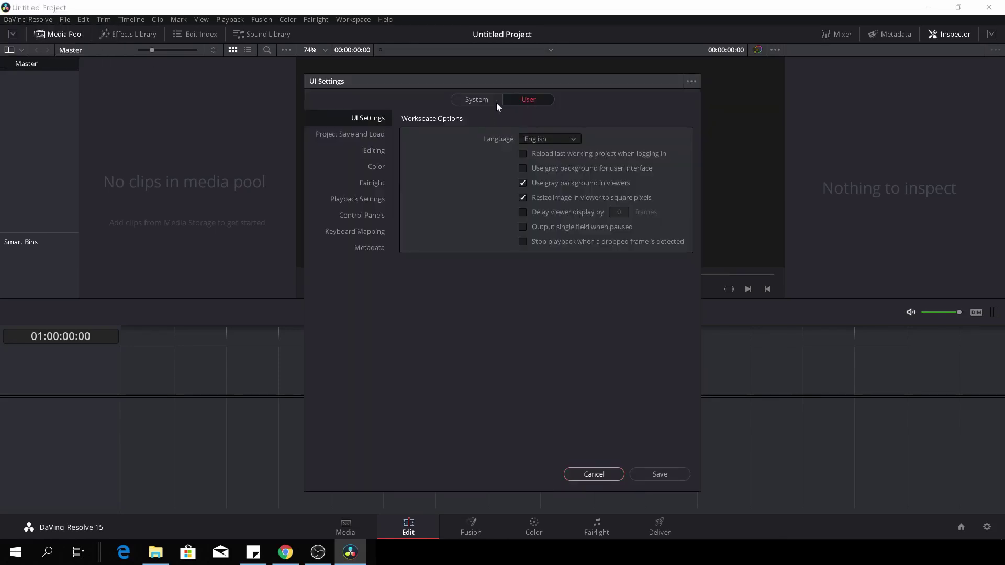
{"action": "left_click", "coordinate": [373, 151]}
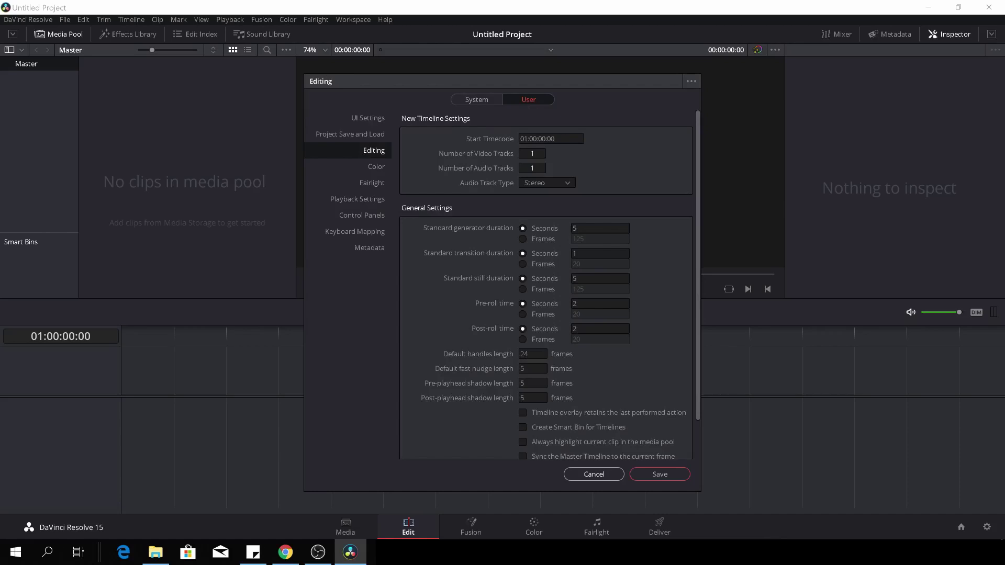
{"action": "left_click", "coordinate": [526, 139]}
{"action": "type", "text": "0"}
{"action": "left_click", "coordinate": [532, 153]}
{"action": "type", "text": "2"}
{"action": "left_click", "coordinate": [529, 168]}
{"action": "type", "text": "4"}
- Change the default handles length to 25 frames
{"action": "scroll", "coordinate": [547, 285], "scroll_direction": "down", "scroll_amount": 2}
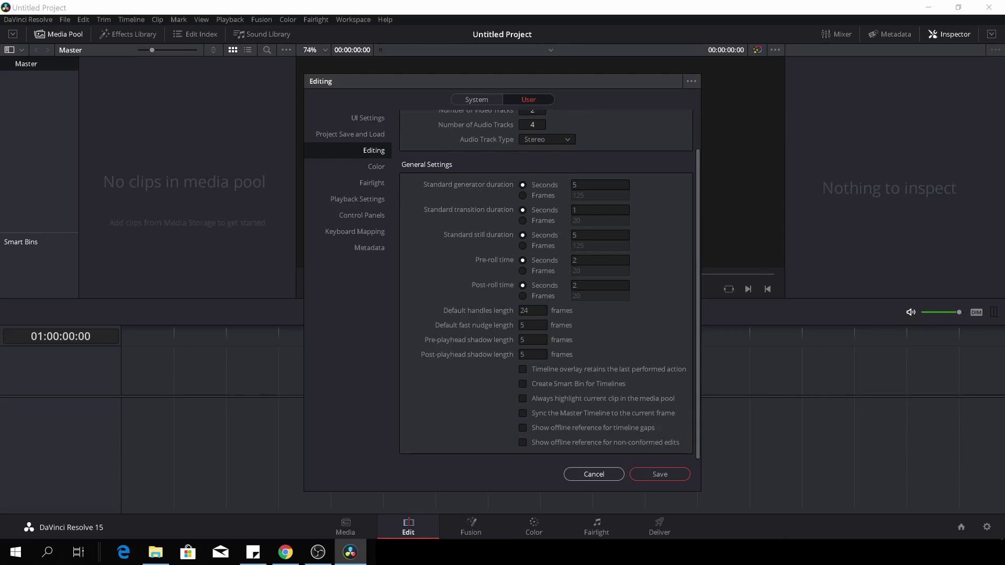
{"action": "left_click", "coordinate": [530, 310]}
{"action": "key", "text": "BackSpace"}
{"action": "type", "text": "5"}
{"action": "key", "text": "Return"}
{"action": "scroll", "coordinate": [522, 414], "scroll_direction": "up", "scroll_amount": 2}
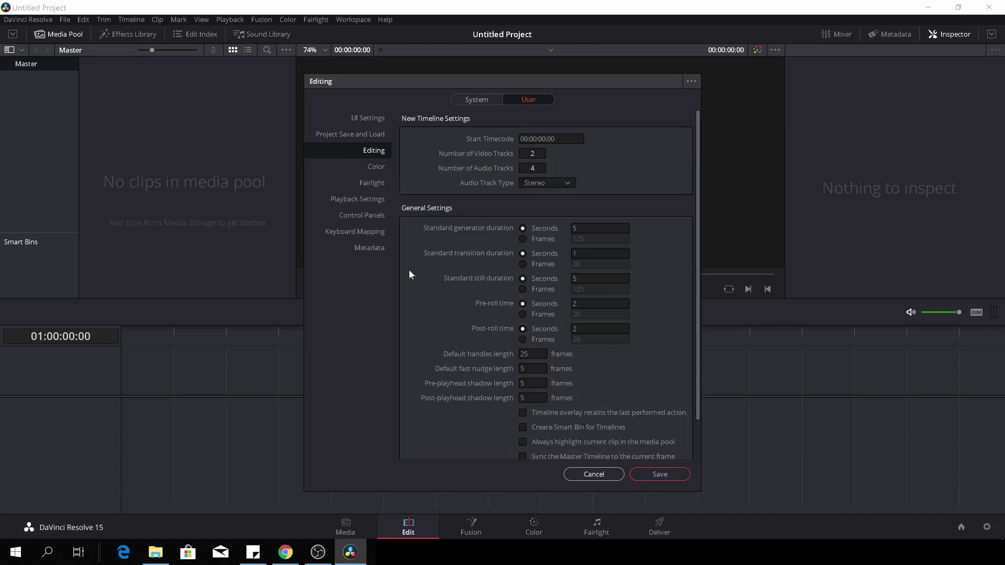
- Look through the Color, Fairlight and Playback Settings user preferences
{"action": "left_click", "coordinate": [372, 173]}
{"action": "scroll", "coordinate": [482, 210], "scroll_direction": "down", "scroll_amount": 4}
{"action": "scroll", "coordinate": [482, 211], "scroll_direction": "up", "scroll_amount": 4}
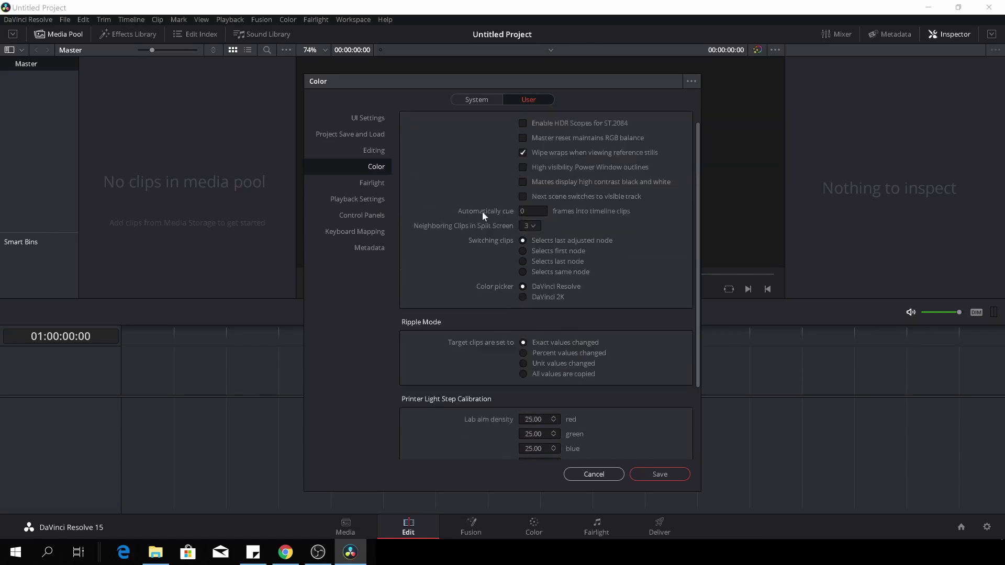
{"action": "left_click", "coordinate": [375, 184]}
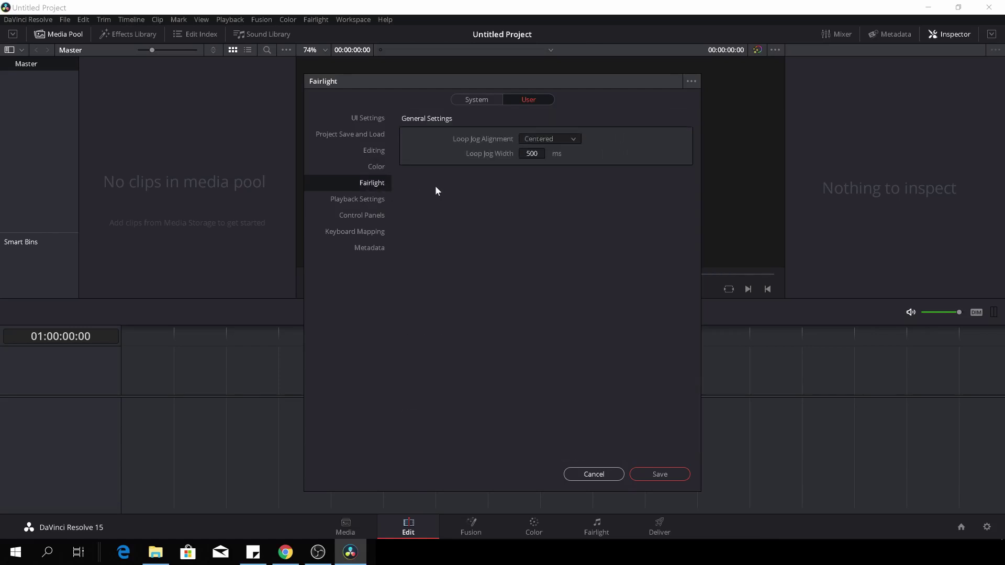
{"action": "left_click", "coordinate": [381, 203]}
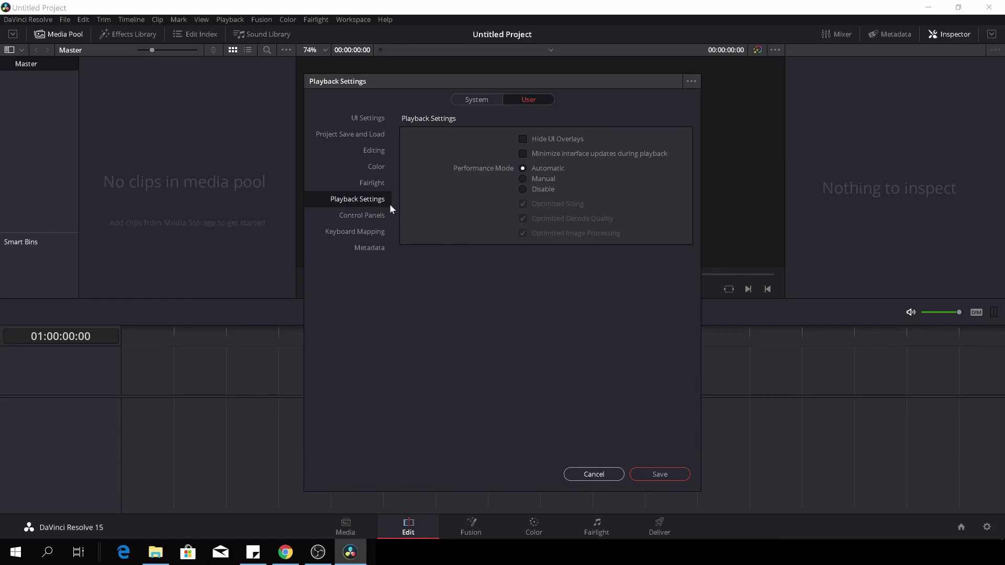
- Set the Keyboard Mapping preset to DaVinci Resolve
{"action": "left_click", "coordinate": [380, 231]}
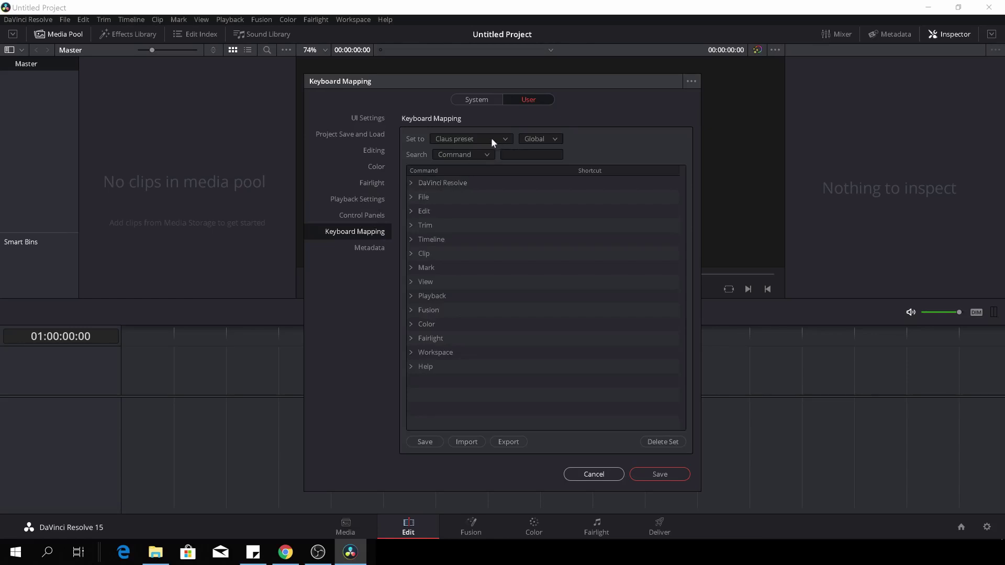
{"action": "left_click", "coordinate": [505, 139]}
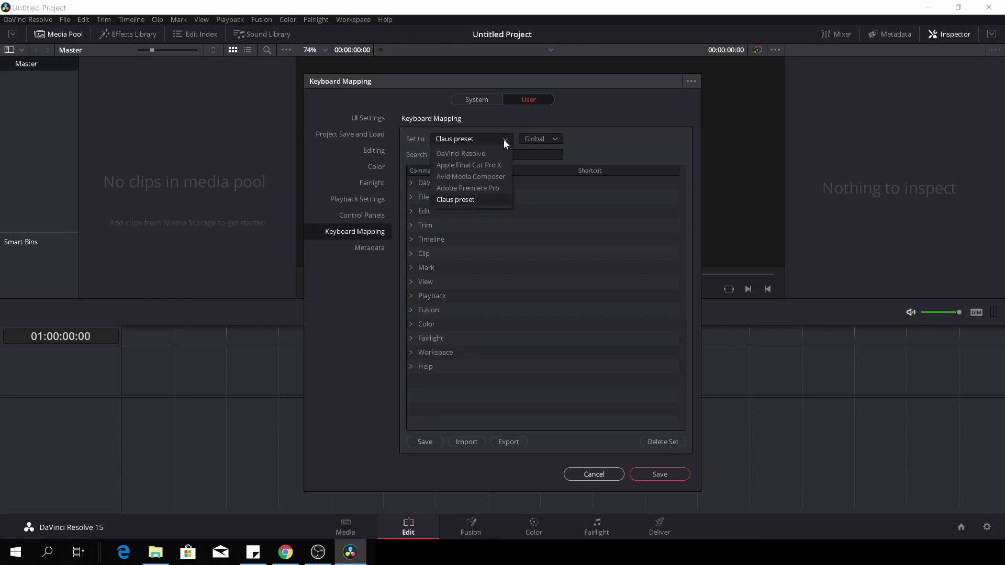
{"action": "left_click", "coordinate": [495, 153]}
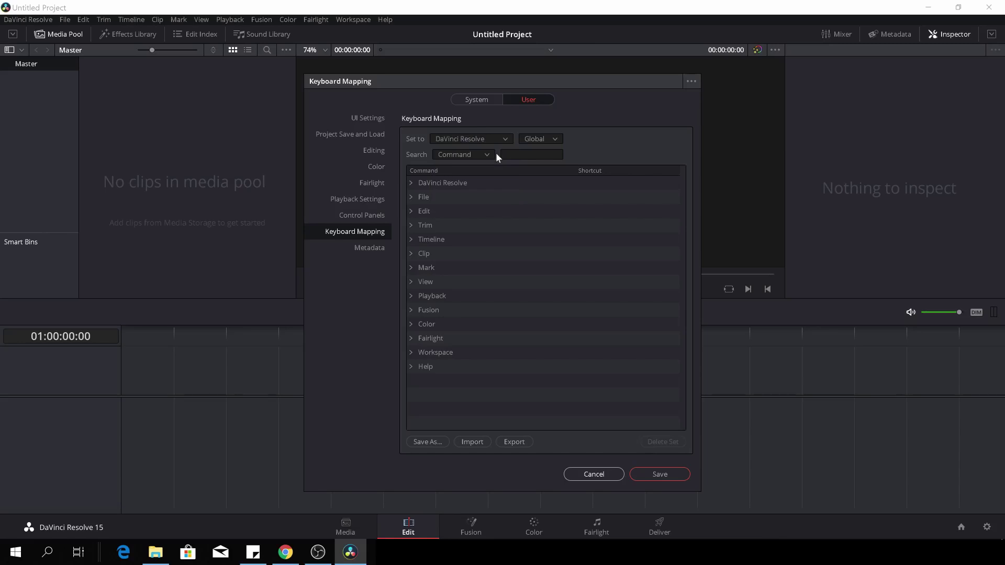
{"action": "left_click", "coordinate": [504, 135]}
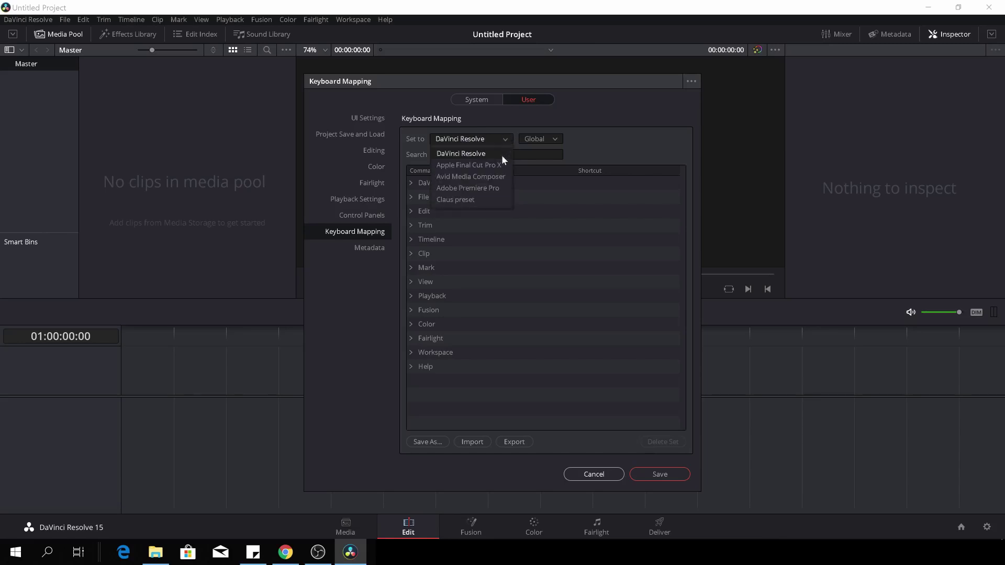
{"action": "left_click", "coordinate": [492, 147]}
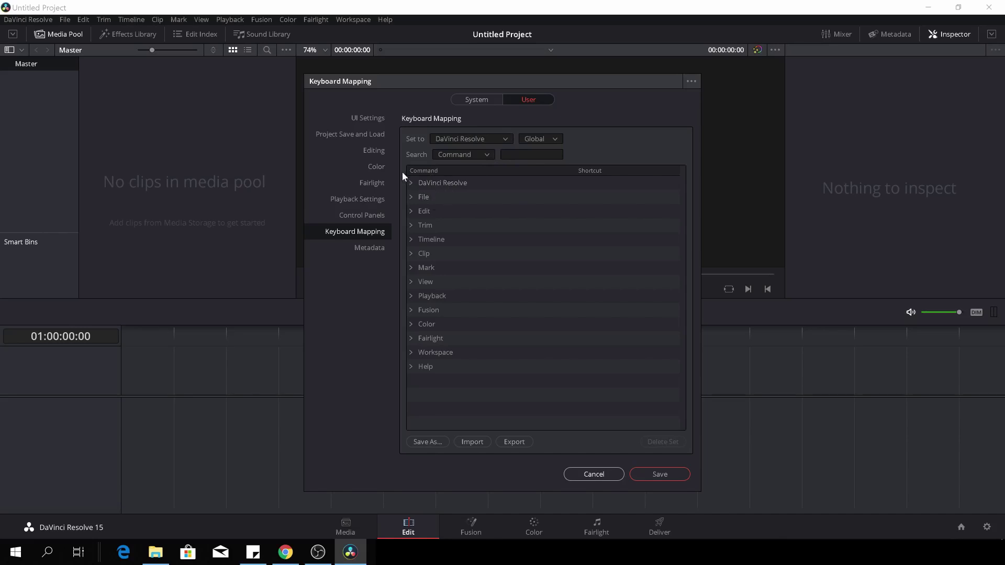
- From the Editing preferences, save the user preferences as a preset named 'TV setup 25P'
{"action": "left_click", "coordinate": [380, 149]}
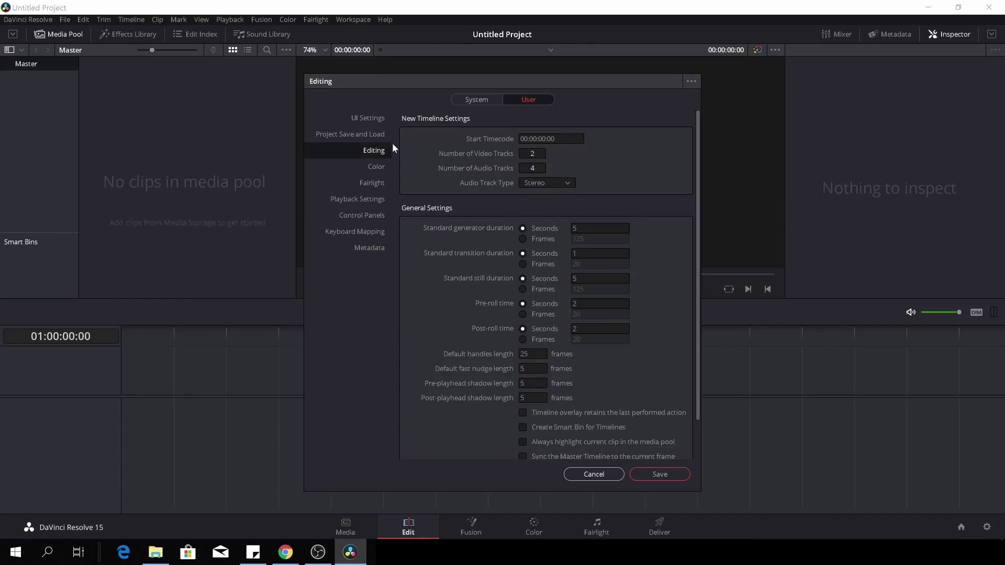
{"action": "left_click", "coordinate": [692, 82]}
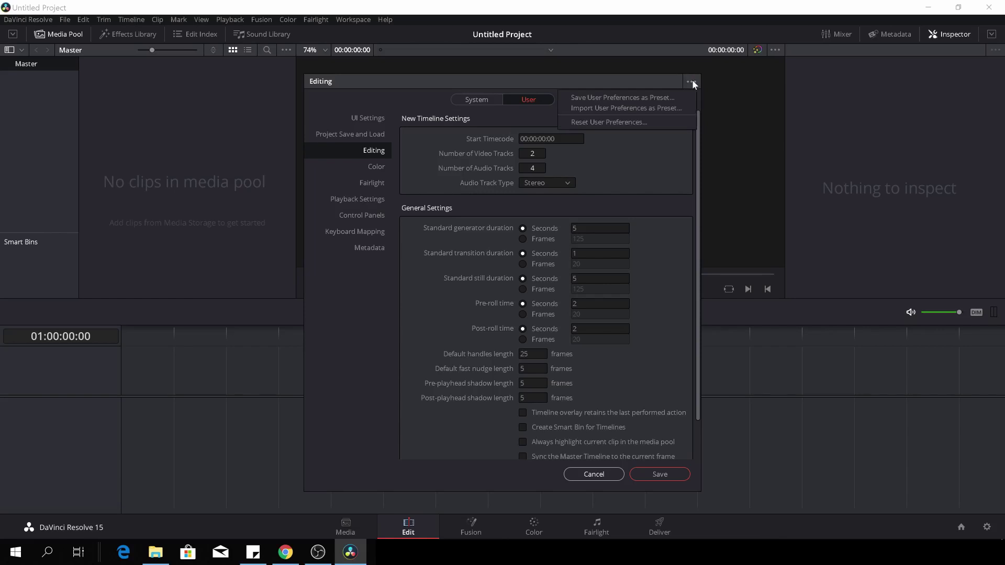
{"action": "left_click", "coordinate": [671, 100]}
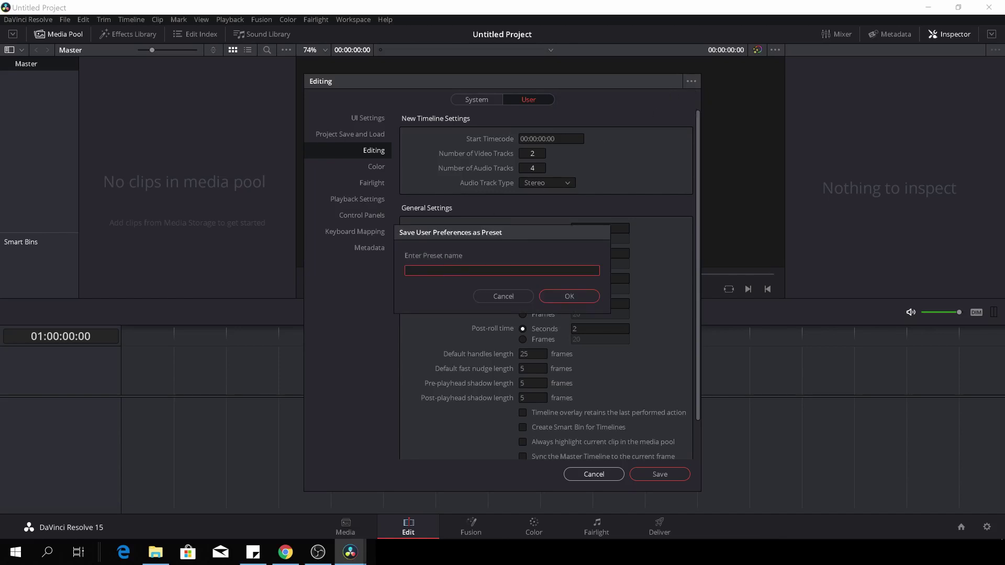
{"action": "type", "text": "TV setup"}
{"action": "type", "text": "25P"}
{"action": "left_click", "coordinate": [563, 297]}
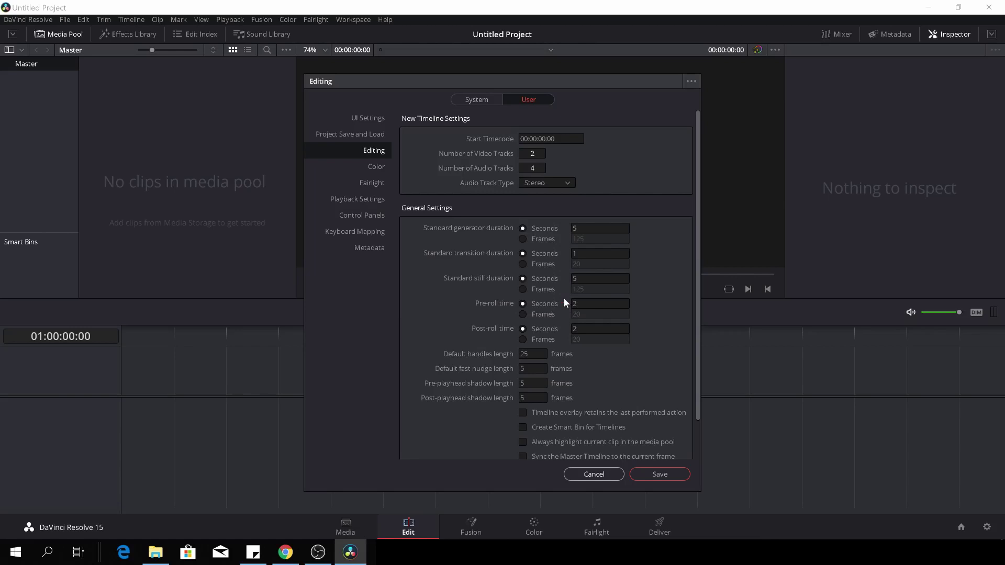
- Save and close preferences, then create a new project named Untitled Project 1 from the Project Manager
{"action": "left_click", "coordinate": [665, 475]}
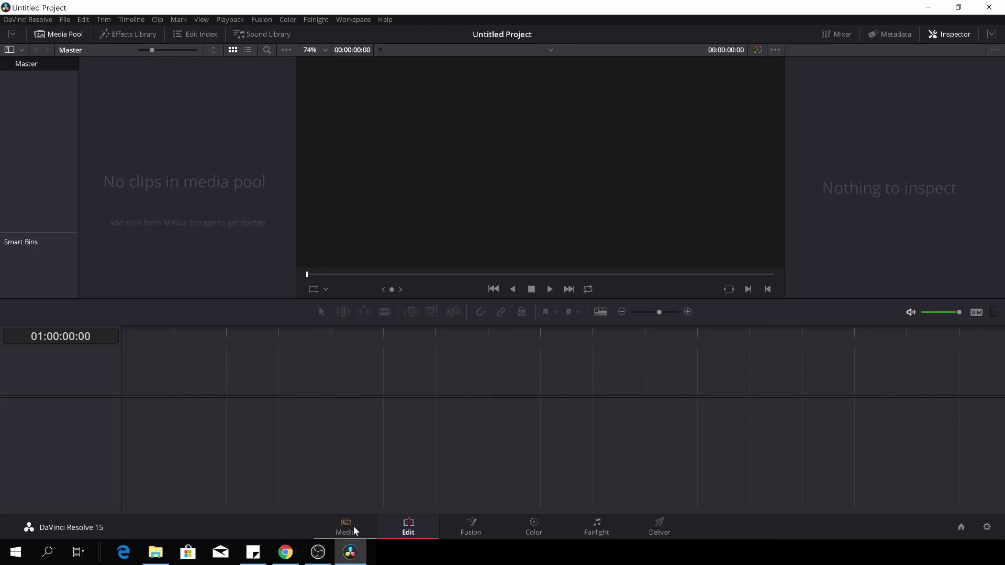
{"action": "key", "text": "shift+1"}
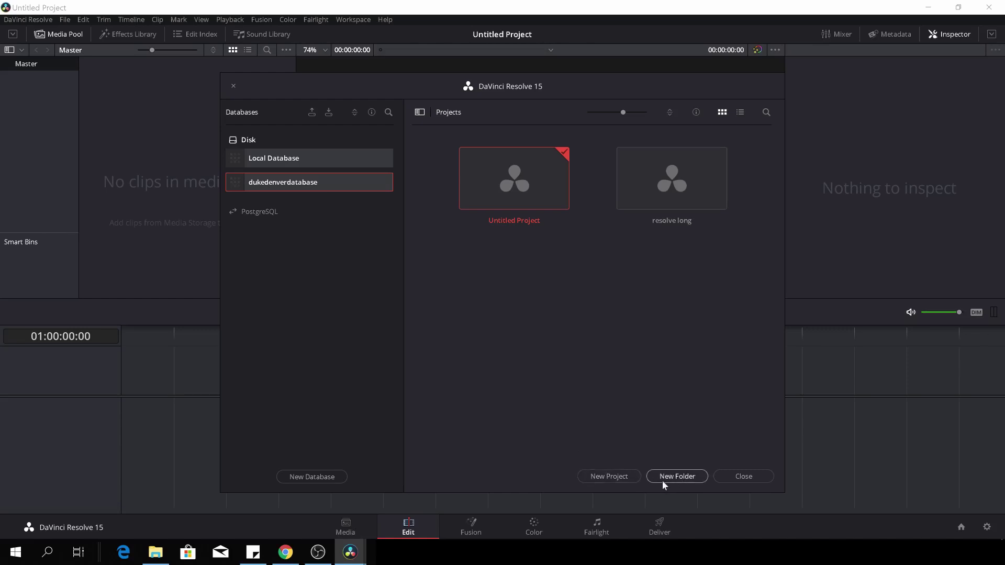
{"action": "left_click", "coordinate": [613, 474]}
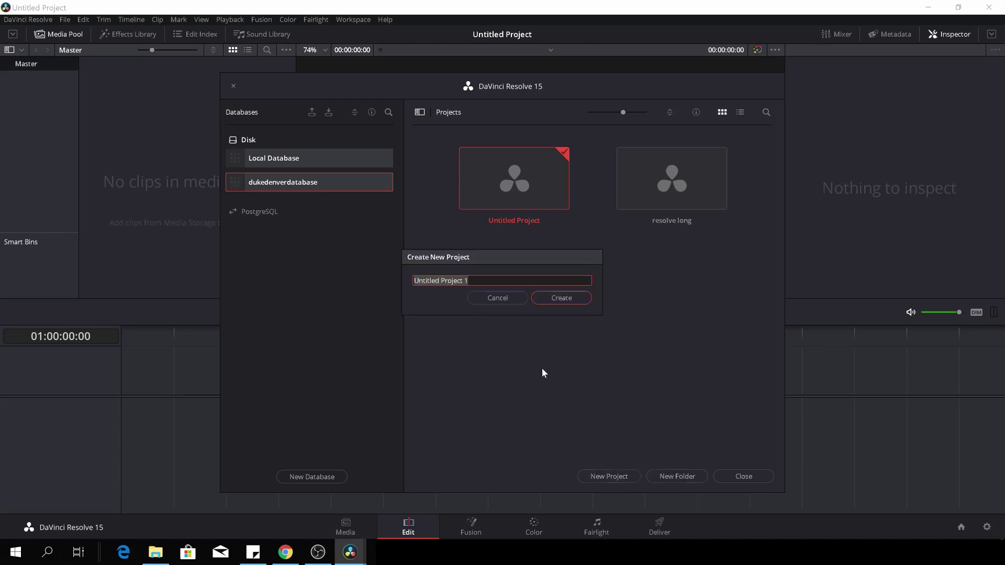
{"action": "left_click", "coordinate": [556, 299]}
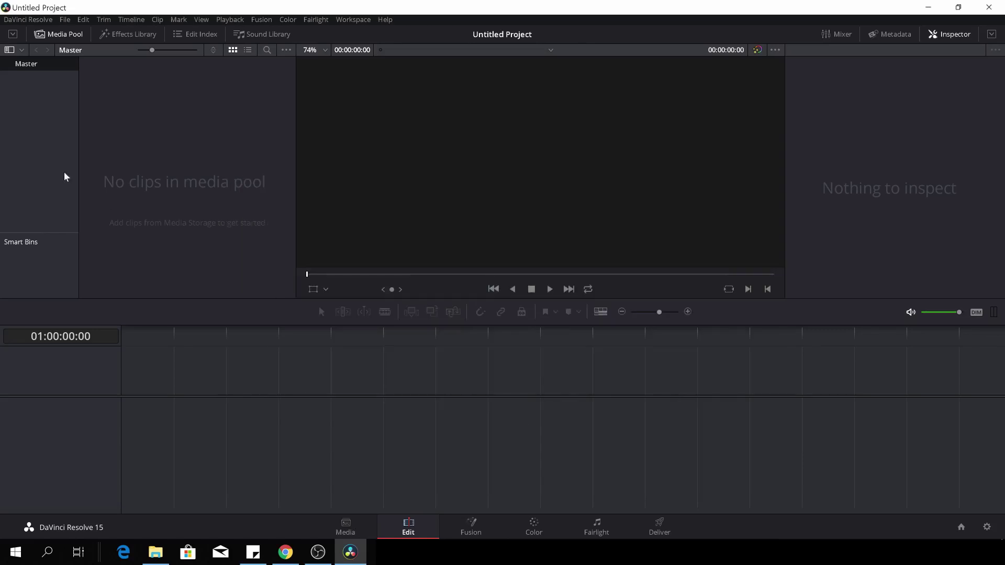
- Load the 'TV setup 25P' preset in the User preferences and save it
{"action": "left_click", "coordinate": [32, 20]}
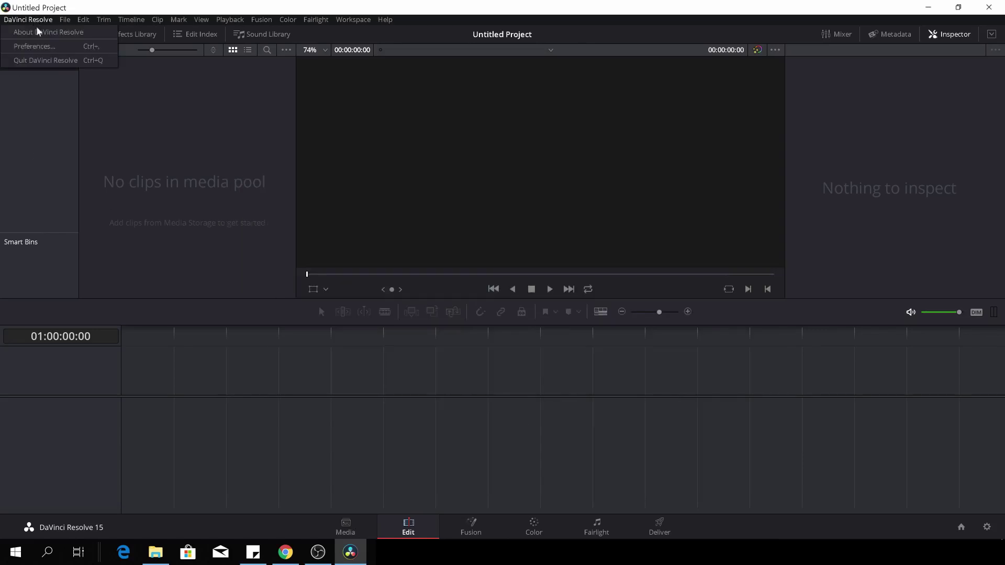
{"action": "left_click", "coordinate": [35, 46]}
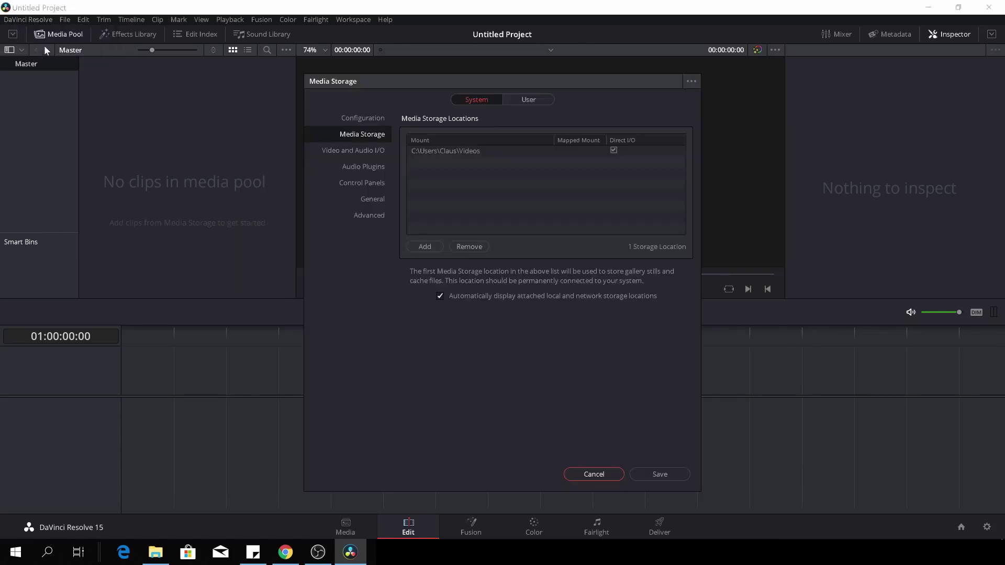
{"action": "left_click", "coordinate": [529, 101]}
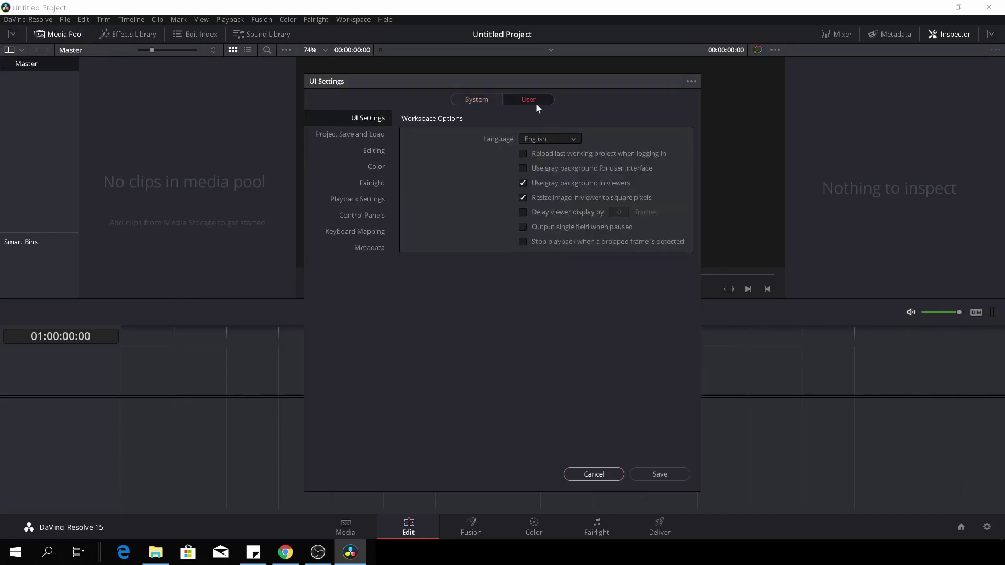
{"action": "left_click", "coordinate": [691, 81]}
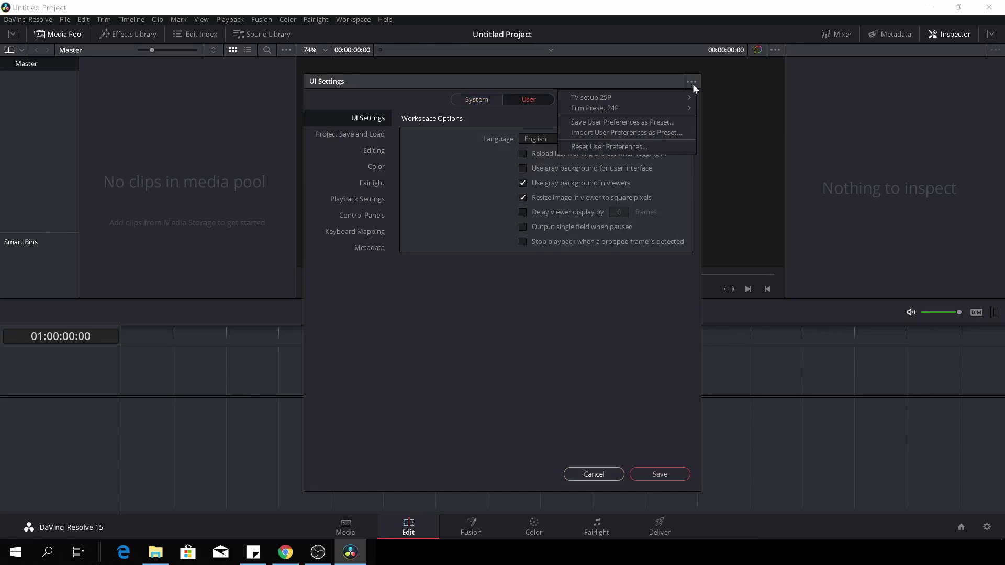
{"action": "mouse_move", "coordinate": [689, 97]}
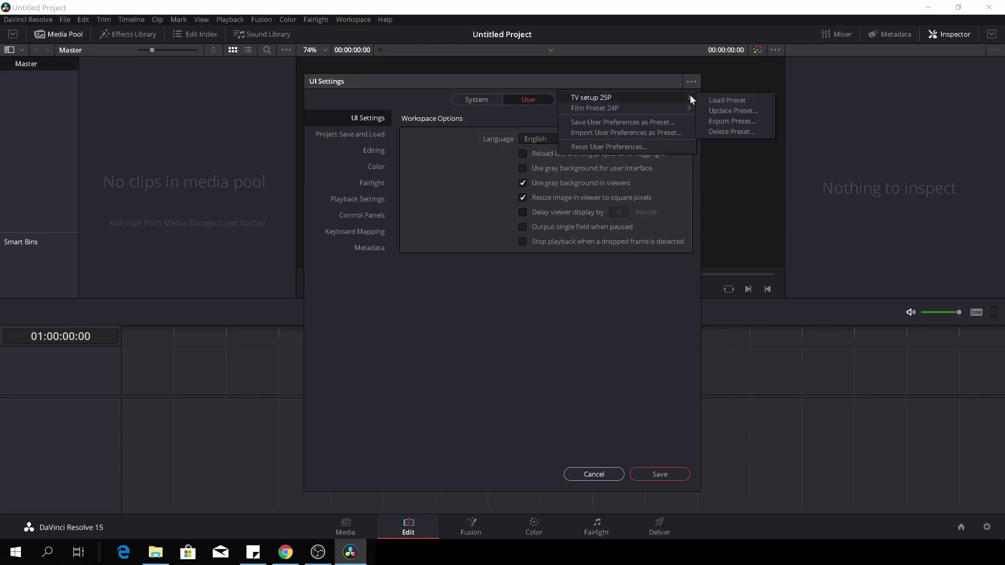
{"action": "left_click", "coordinate": [725, 101]}
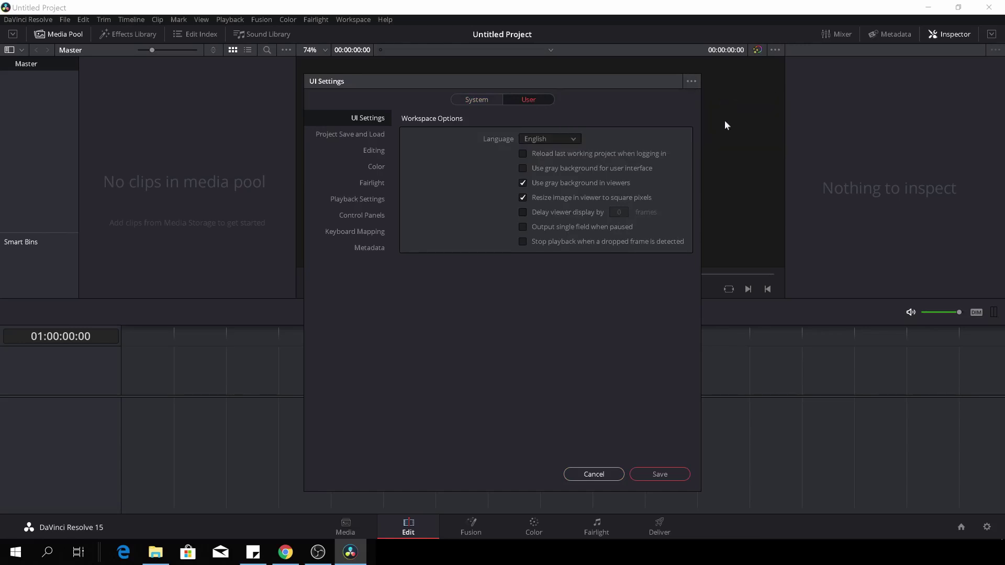
{"action": "left_click", "coordinate": [646, 470]}
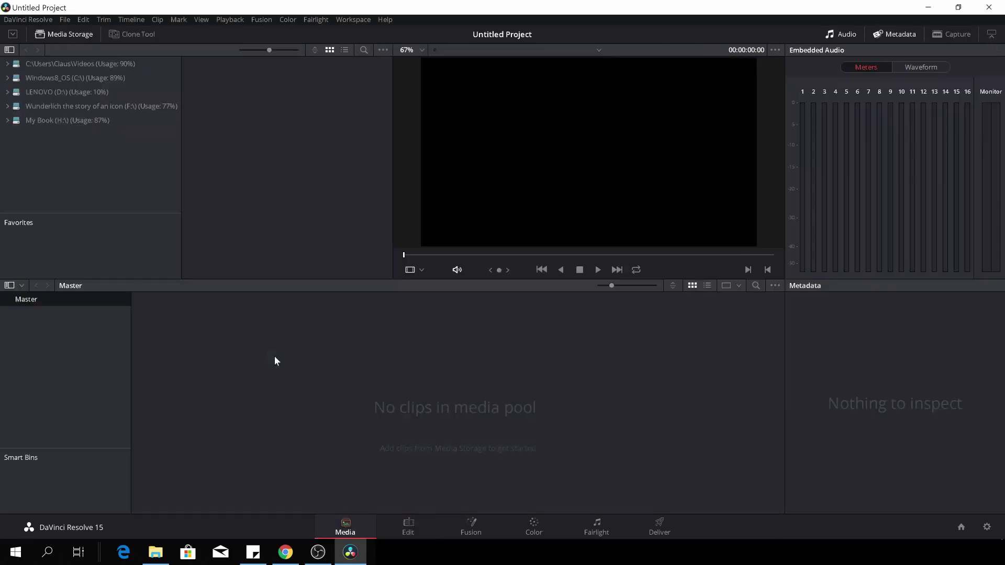
- Add the Davinci Resolve Tutorials Episode #7.mov clip from My Book (H:\) to the media pool
{"action": "left_click", "coordinate": [49, 121]}
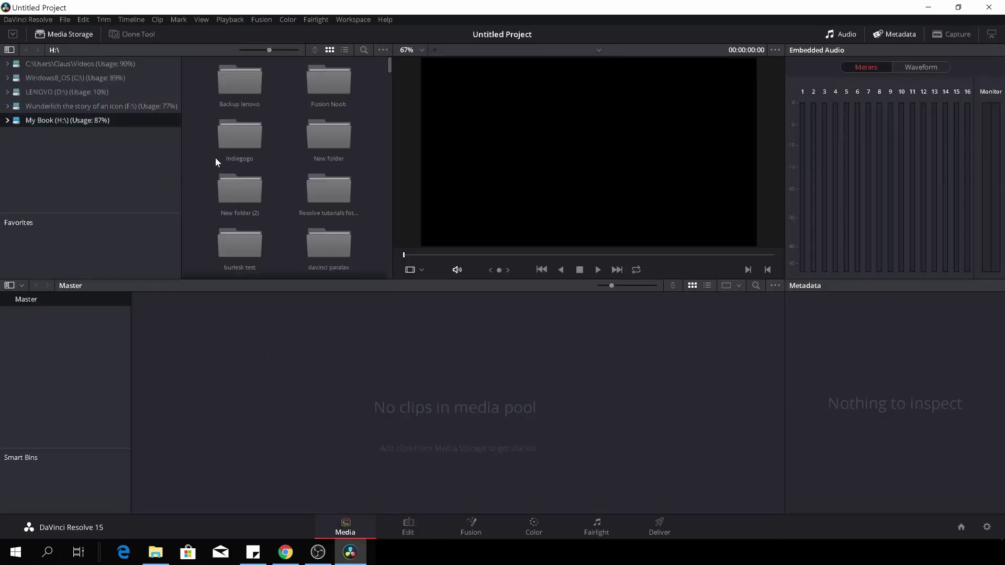
{"action": "scroll", "coordinate": [219, 162], "scroll_direction": "down", "scroll_amount": 10}
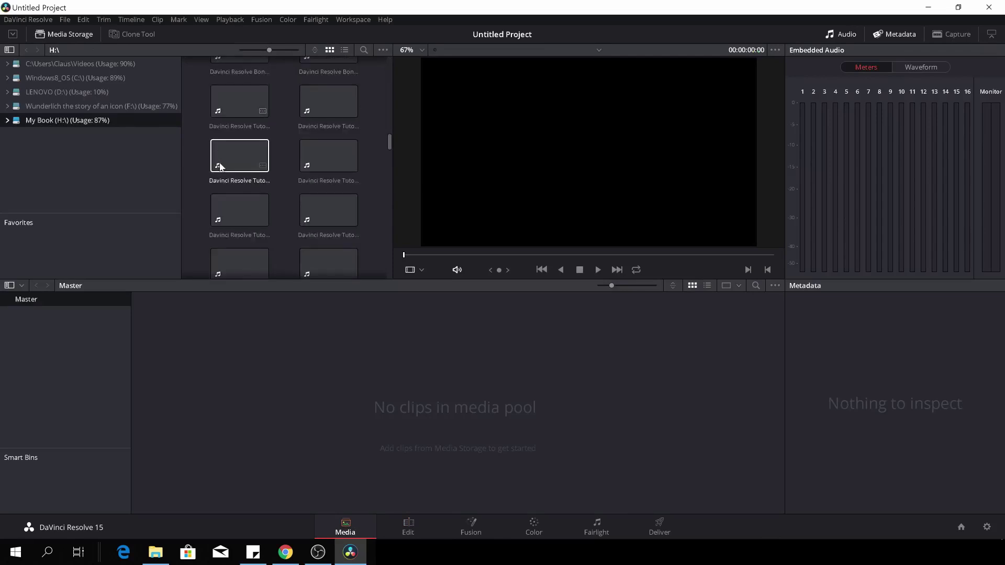
{"action": "left_click_drag", "start_coordinate": [232, 141], "coordinate": [351, 411]}
- On the Edit page, place the clip on a new Timeline 1 and scrub it, returning to the start
{"action": "left_click", "coordinate": [409, 527]}
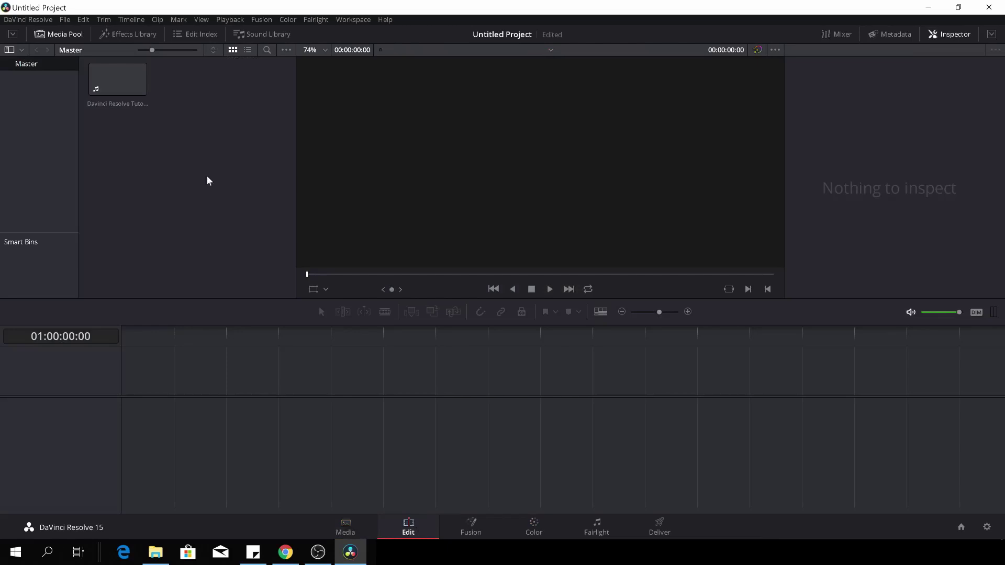
{"action": "left_click_drag", "start_coordinate": [113, 75], "coordinate": [167, 412]}
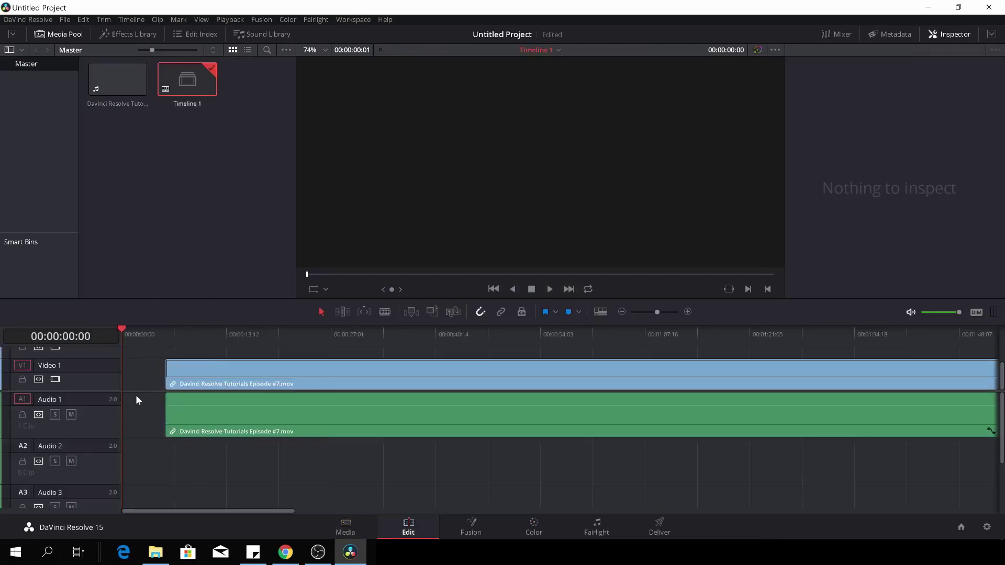
{"action": "scroll", "coordinate": [110, 362], "scroll_direction": "down", "scroll_amount": 2}
{"action": "scroll", "coordinate": [112, 410], "scroll_direction": "down", "scroll_amount": 3}
{"action": "scroll", "coordinate": [114, 413], "scroll_direction": "up", "scroll_amount": 3}
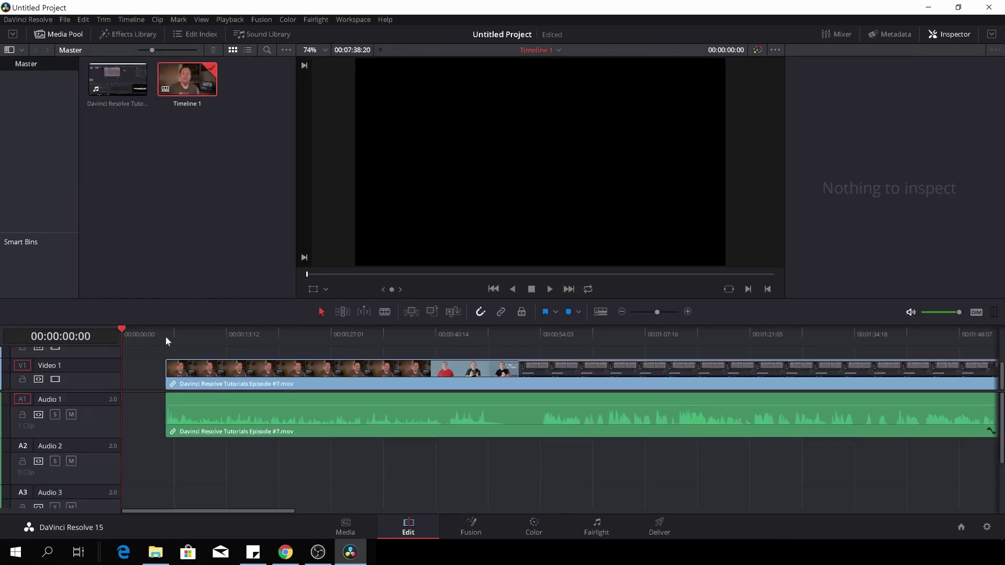
{"action": "left_click_drag", "start_coordinate": [166, 336], "coordinate": [582, 334]}
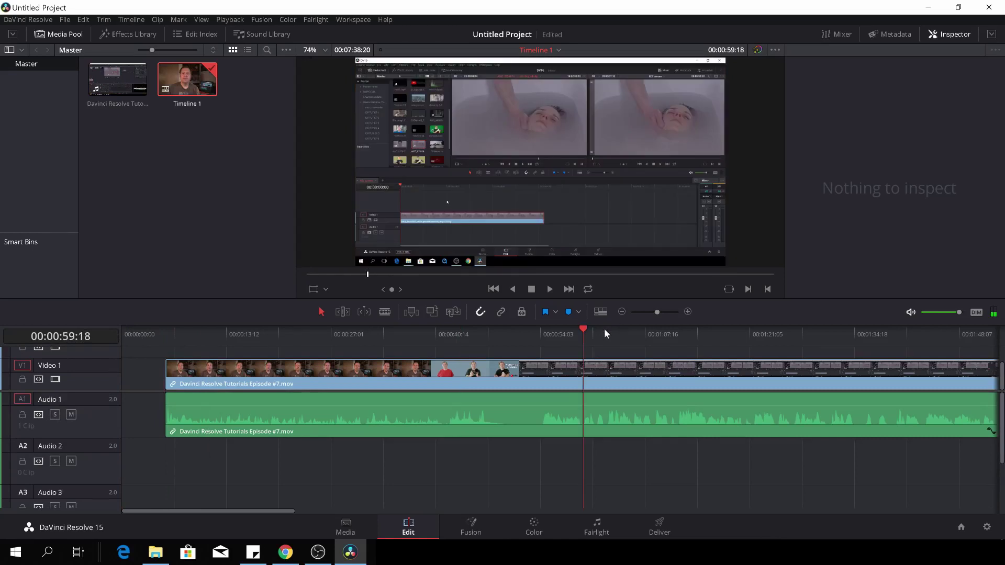
{"action": "key", "text": "Home"}
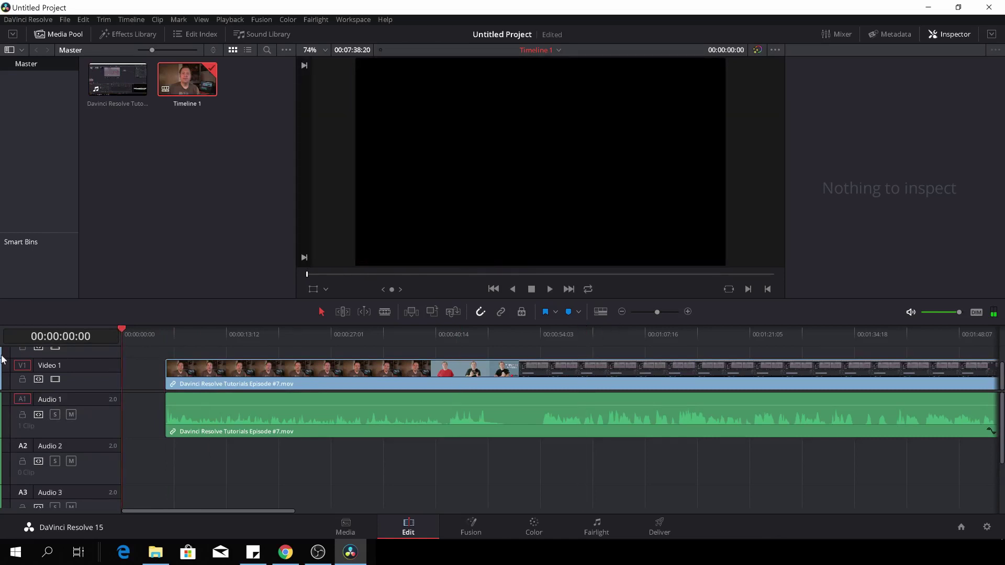